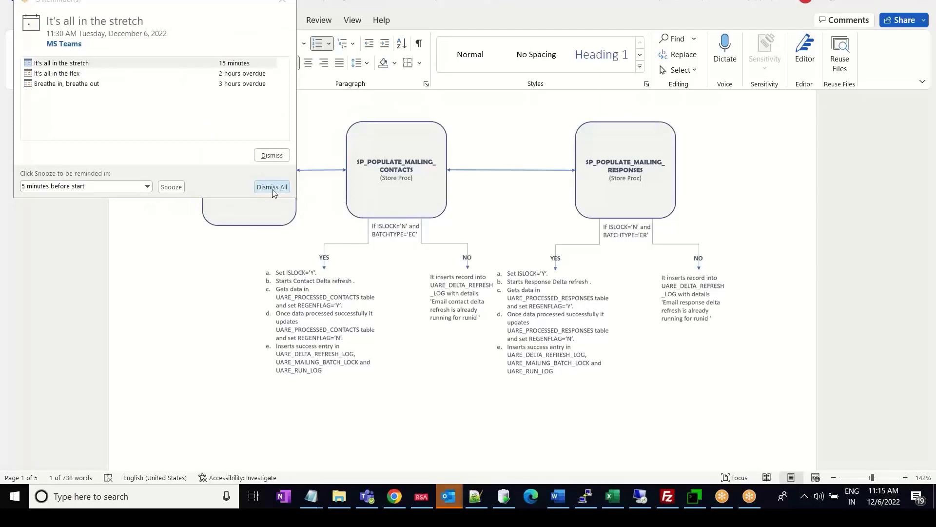
Step: Dismiss all pending Outlook meeting reminders covering the Word procedure flowchart
click(271, 192)
Step: Run the UARE_MAILING_BATCH_LOCK query and confirm the ER batch row has ISLOCK N
click(504, 496)
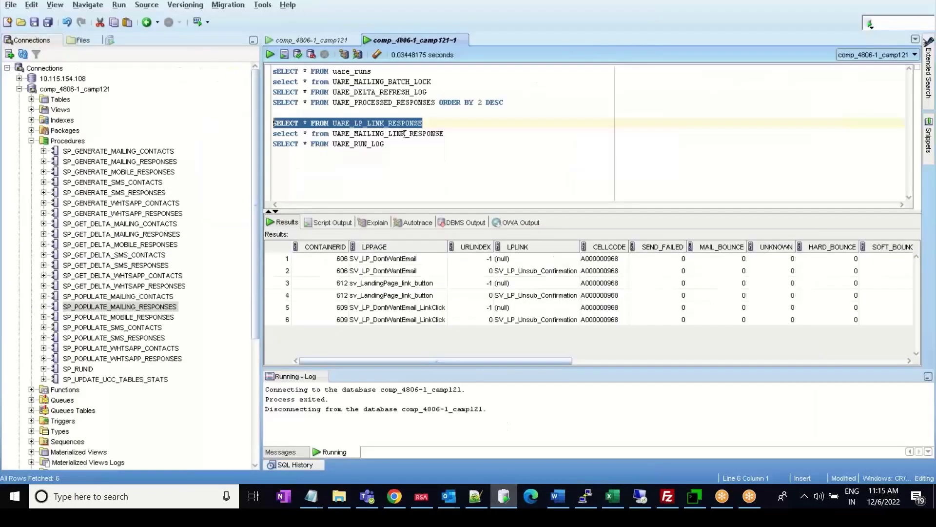
triple_click(383, 81)
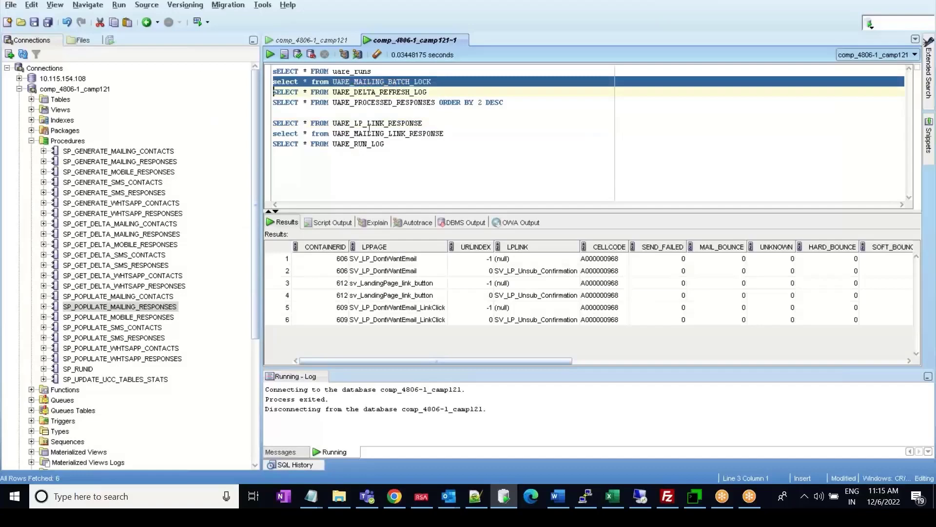
click(270, 54)
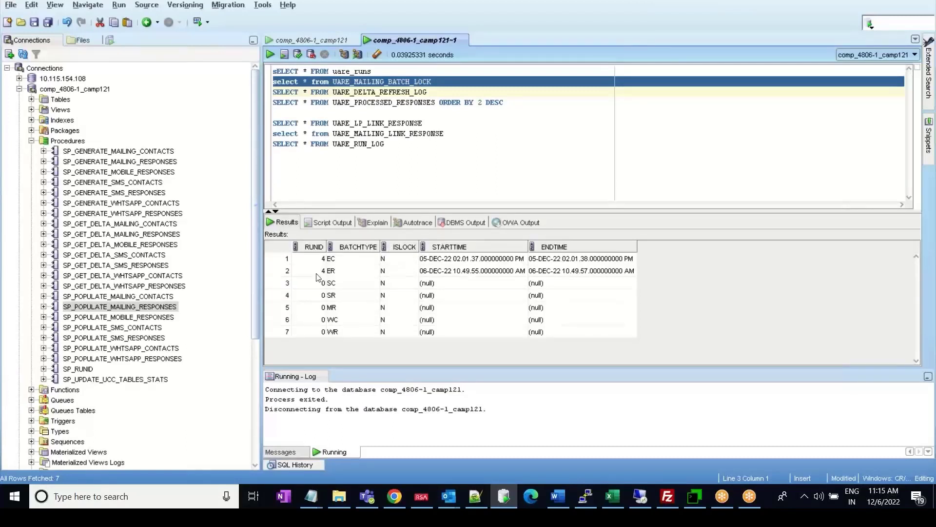
click(335, 276)
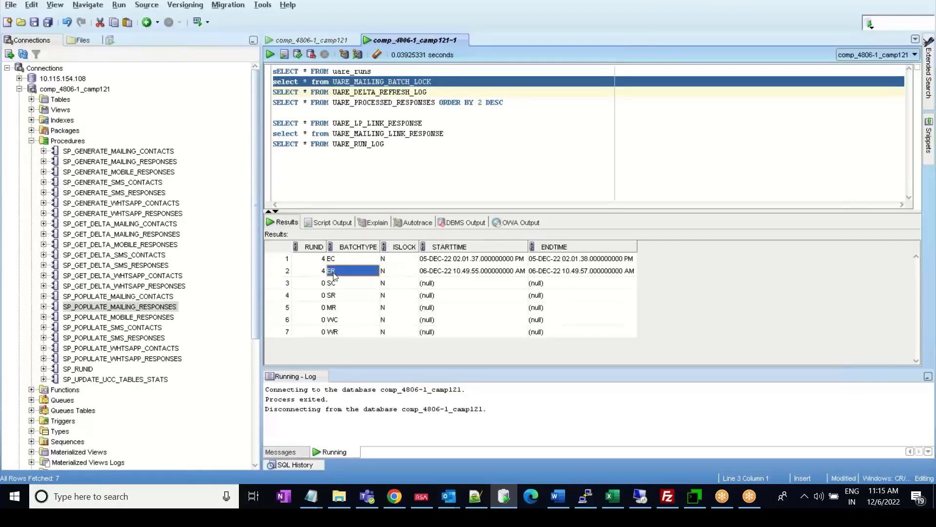
click(393, 272)
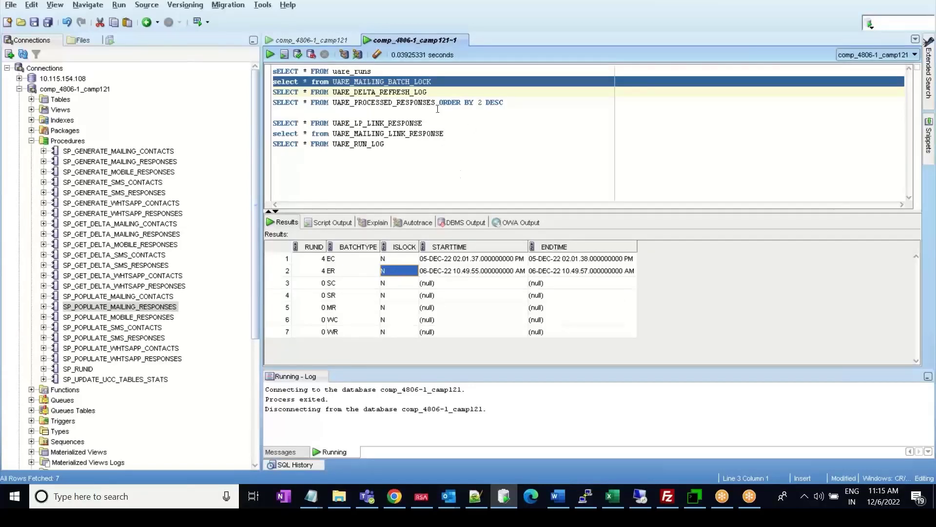
drag(431, 92, 274, 92)
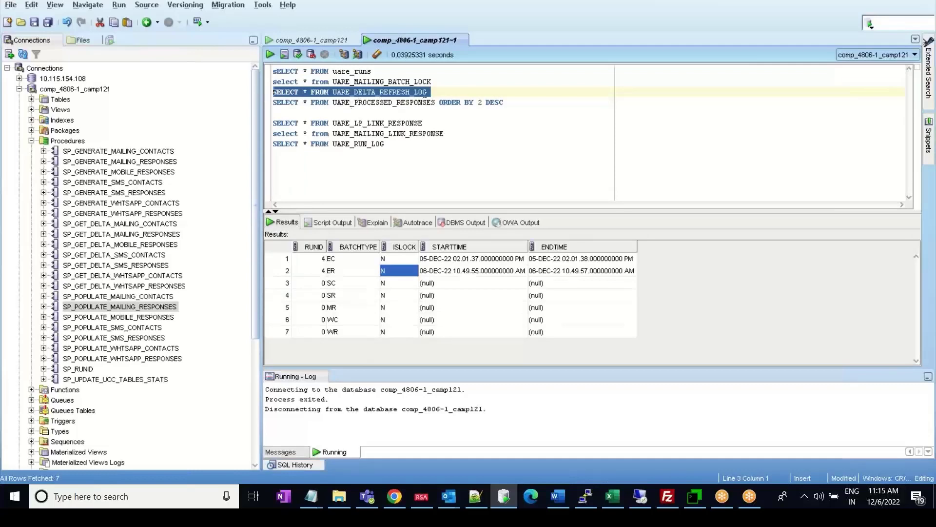
Step: Run the UARE_DELTA_REFRESH_LOG query and sort it by INSERTTIME, newest first
click(270, 54)
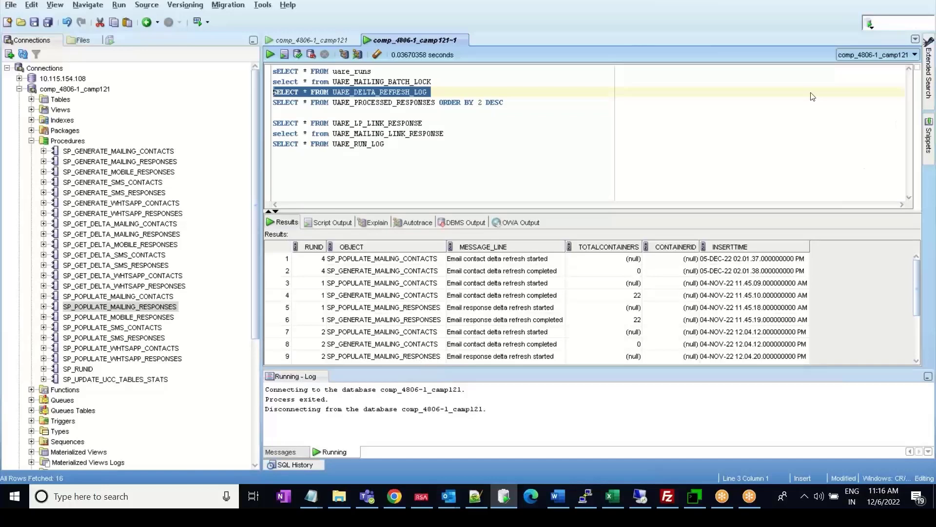
click(733, 248)
click(733, 247)
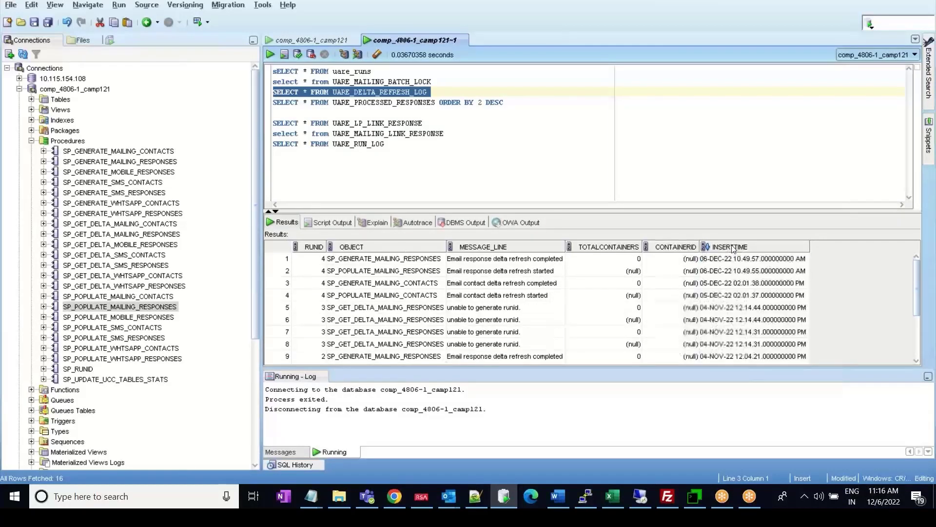
Step: Inspect row 2's SP_POPULATE_MAILING_RESPONSES refresh started and completed messages
click(363, 272)
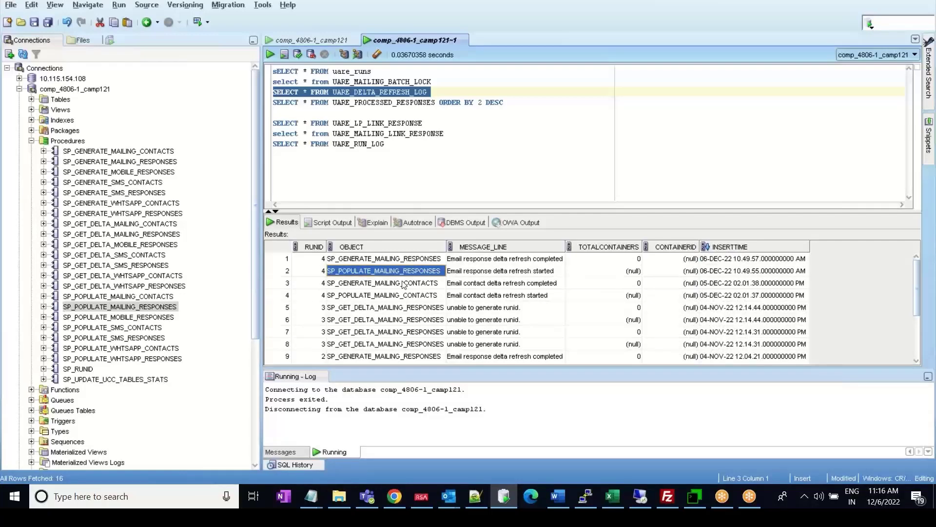
click(509, 261)
click(536, 272)
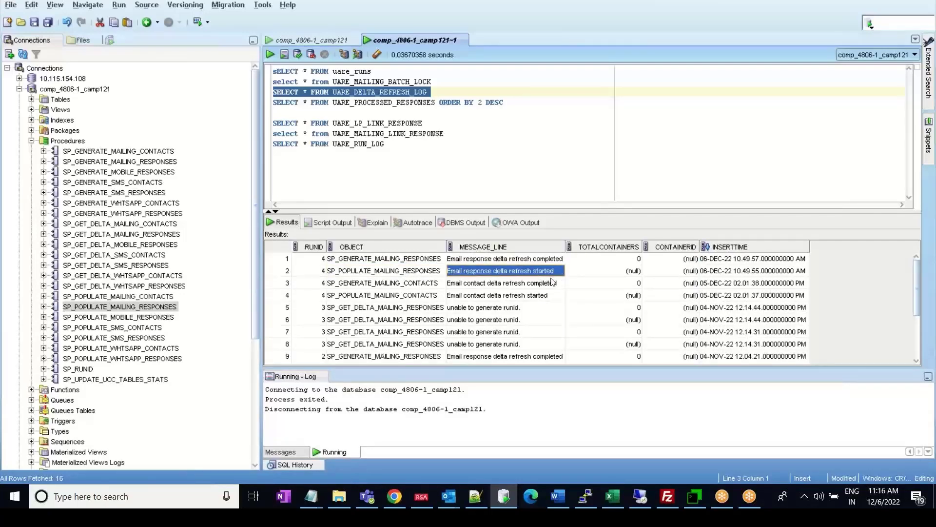
drag(332, 274, 521, 273)
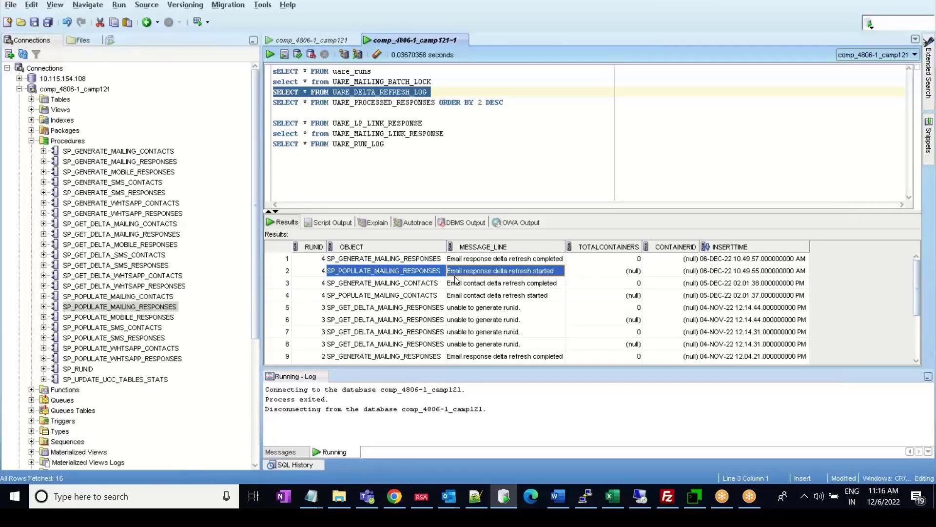
click(358, 113)
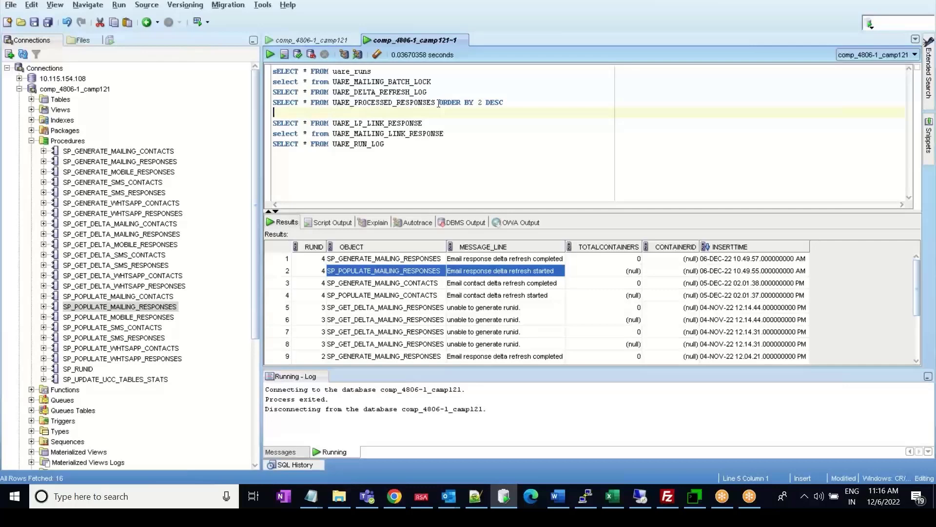
Step: Run UARE_PROCESSED_RESPONSES (22 rows, all REGENFLAG N), then return to the Word document
drag(505, 103, 272, 113)
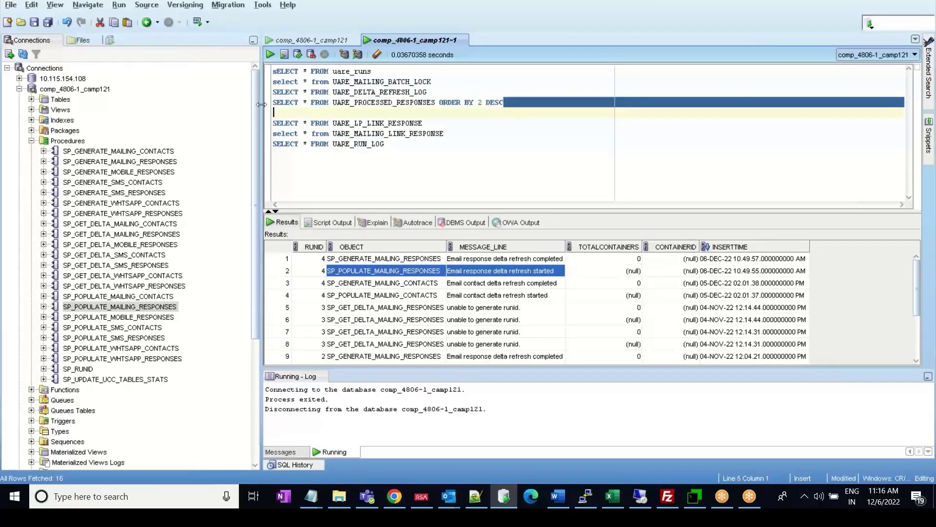
triple_click(411, 101)
click(270, 54)
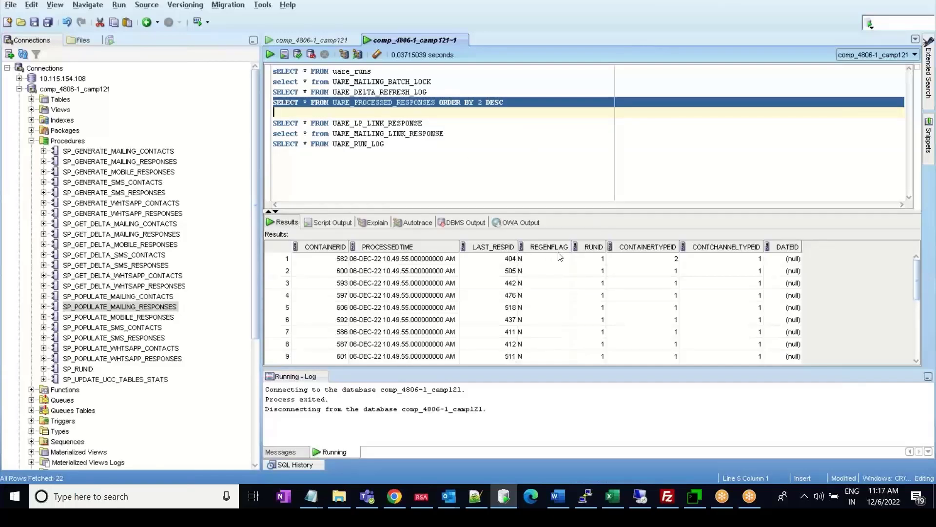
double_click(340, 103)
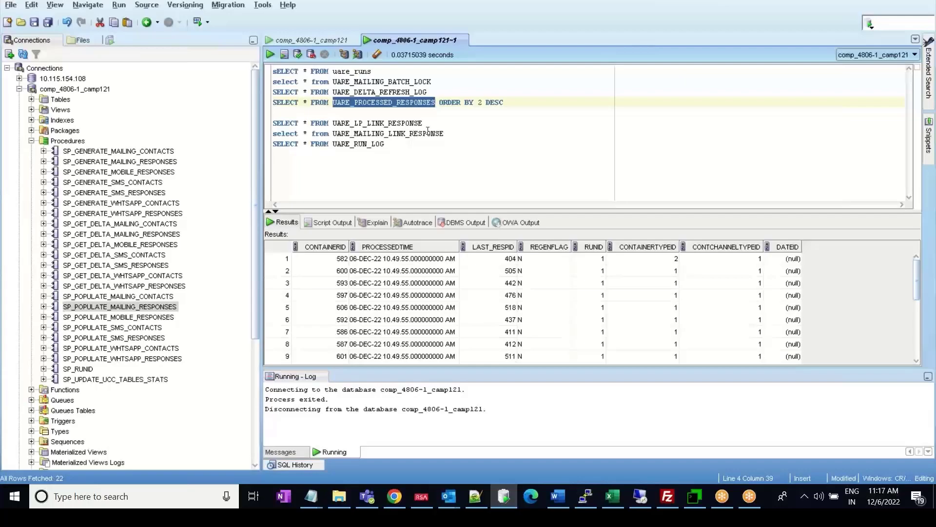
click(557, 497)
Step: Scroll to page 4 and highlight PROCESSED in the UARE_PROCESSED_RESPONSES table name
scroll(464, 366, down, 20)
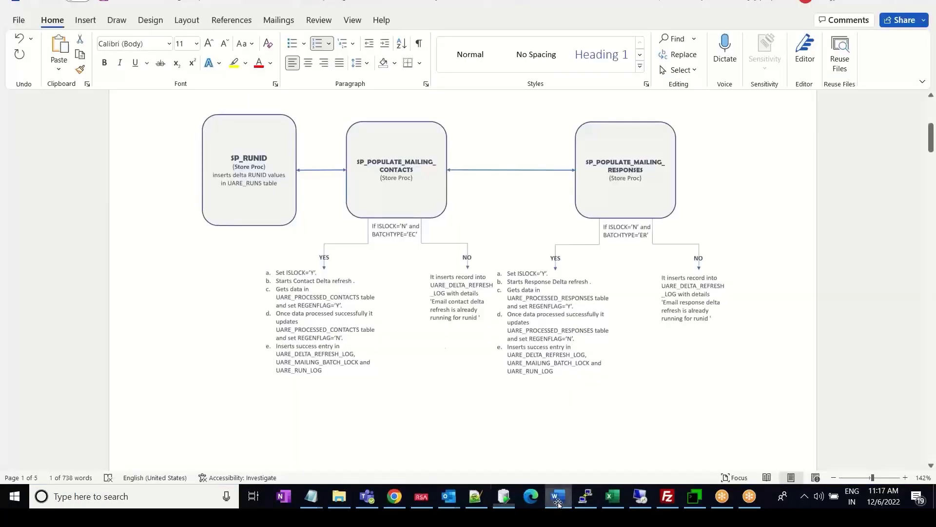
scroll(475, 385, down, 20)
scroll(474, 386, down, 5)
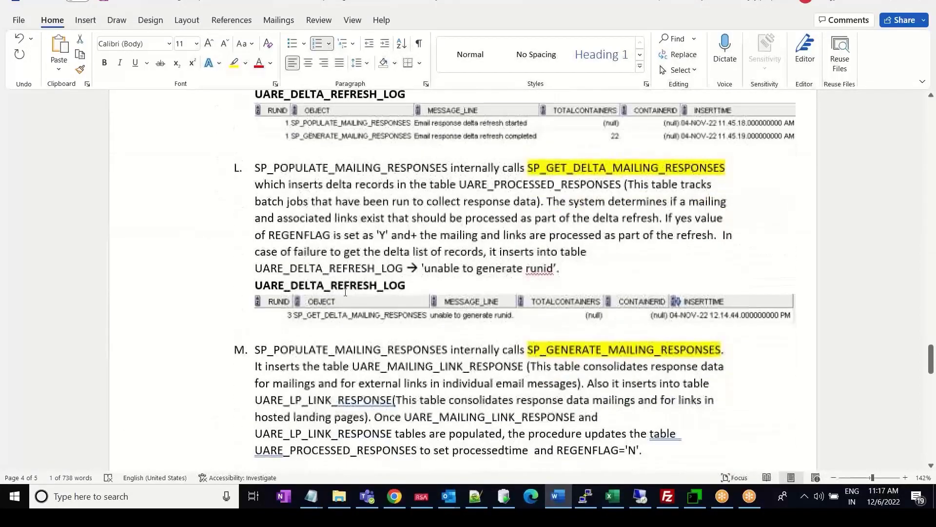
scroll(345, 297, down, 1)
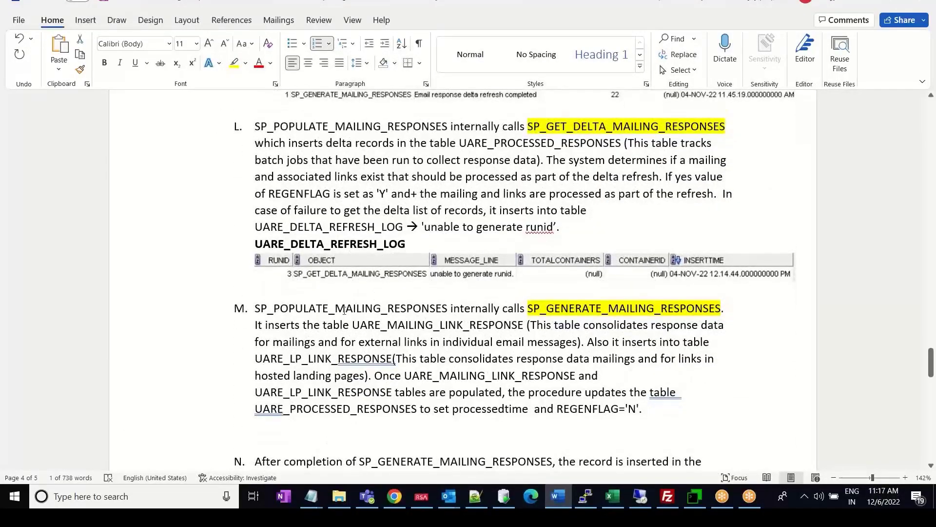
scroll(463, 158, up, 1)
double_click(554, 185)
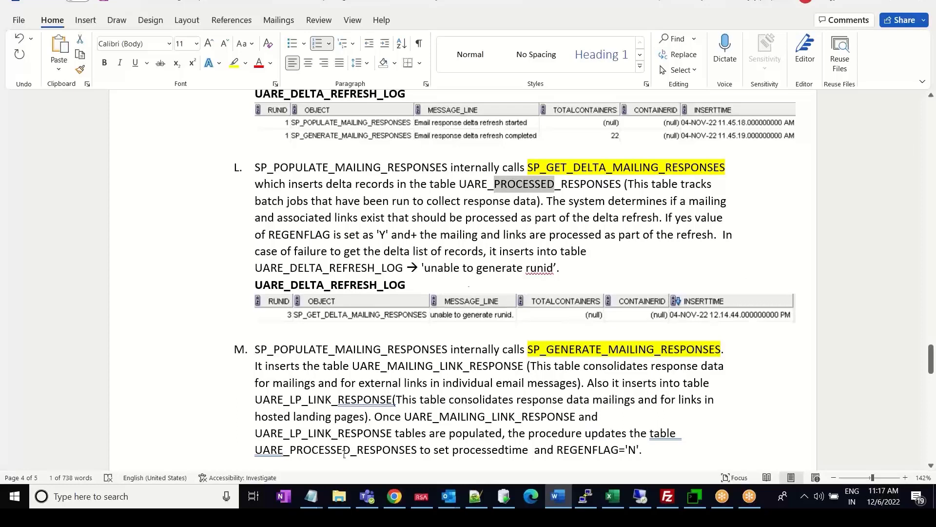
Step: Highlight the UARE_MAILING mention in section M and REGENFLAG in section L
drag(323, 366, 433, 366)
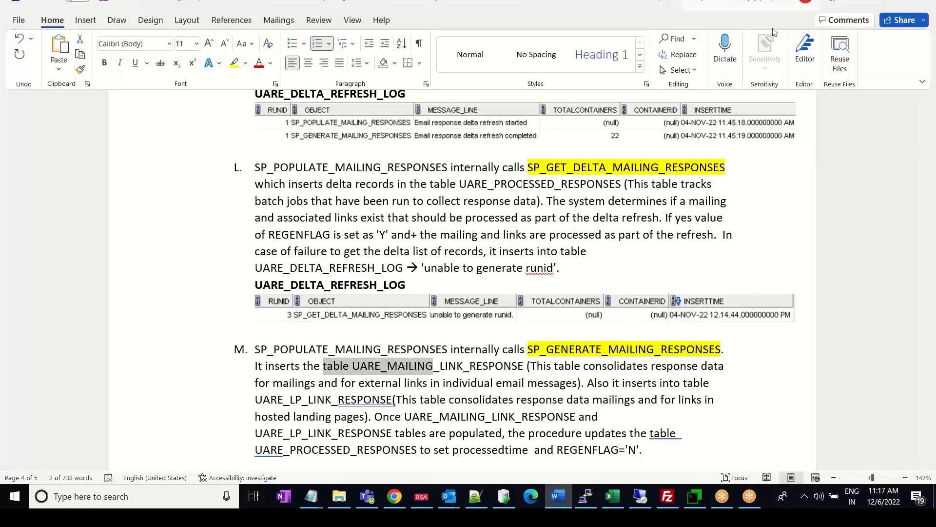
click(757, 255)
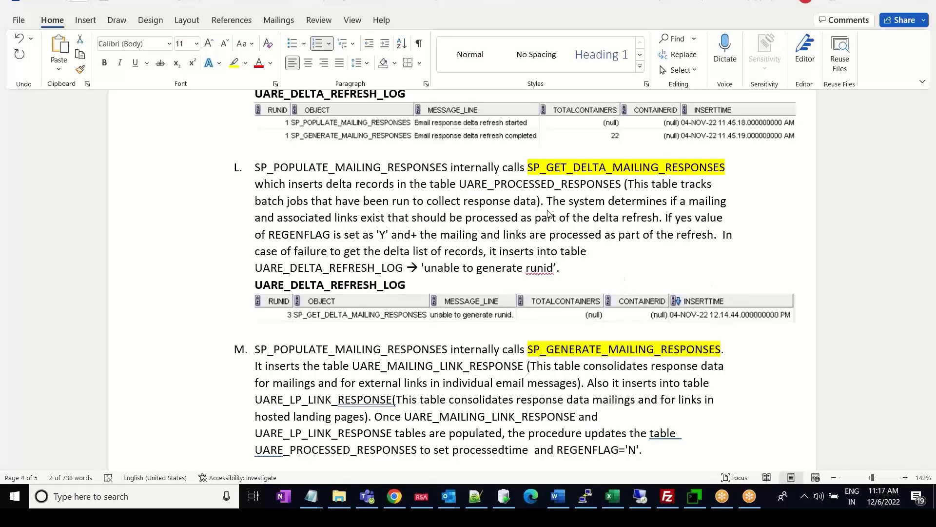
double_click(296, 236)
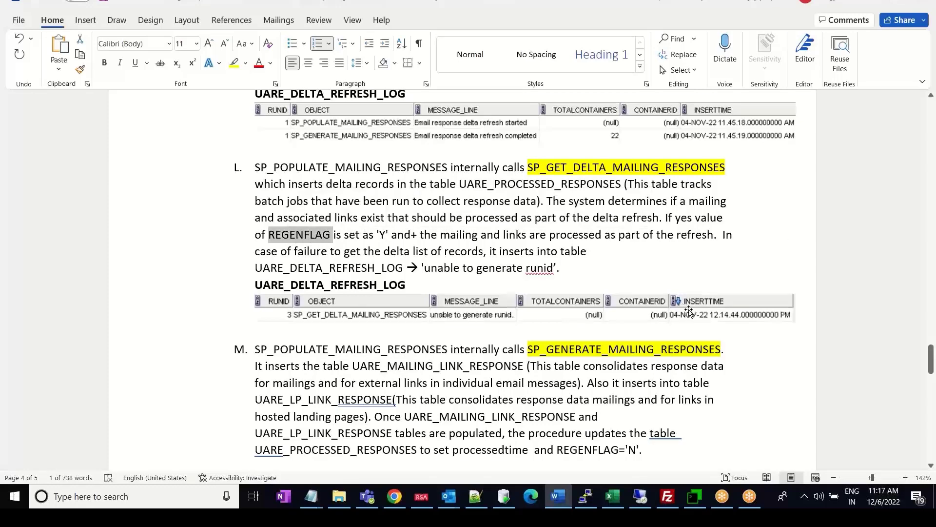
scroll(683, 317, down, 1)
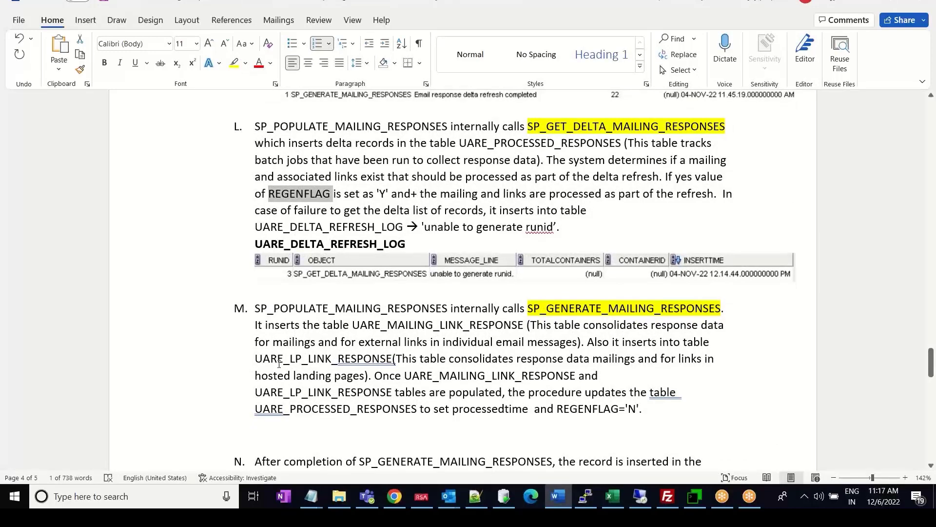
Step: Highlight the UARE_MAILING_LINK_RESPONSE phrase in step M and REGENFLAG value 'Y' in step L
drag(402, 377, 550, 385)
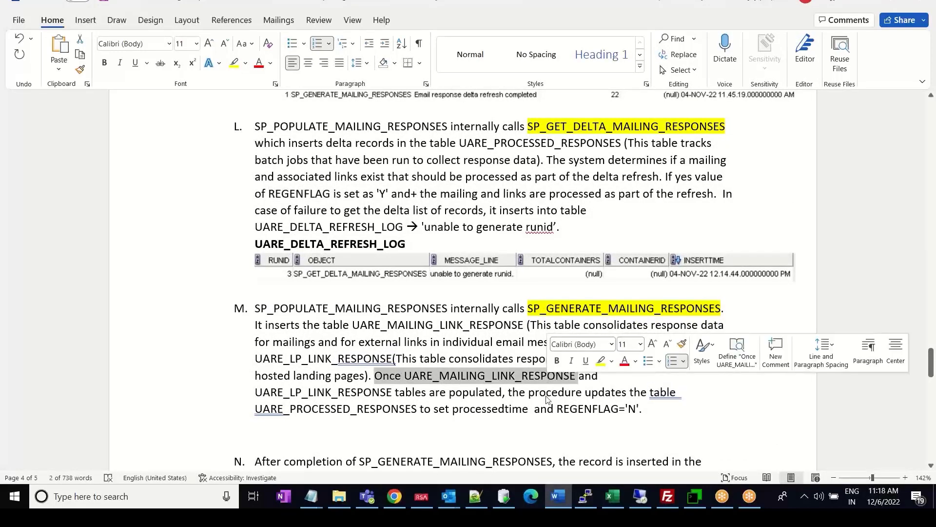
click(494, 343)
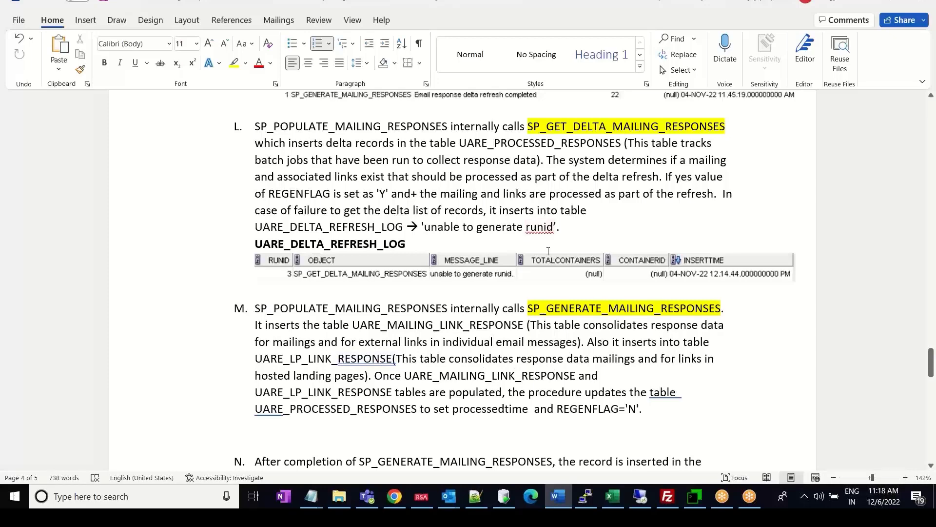
drag(377, 193, 392, 194)
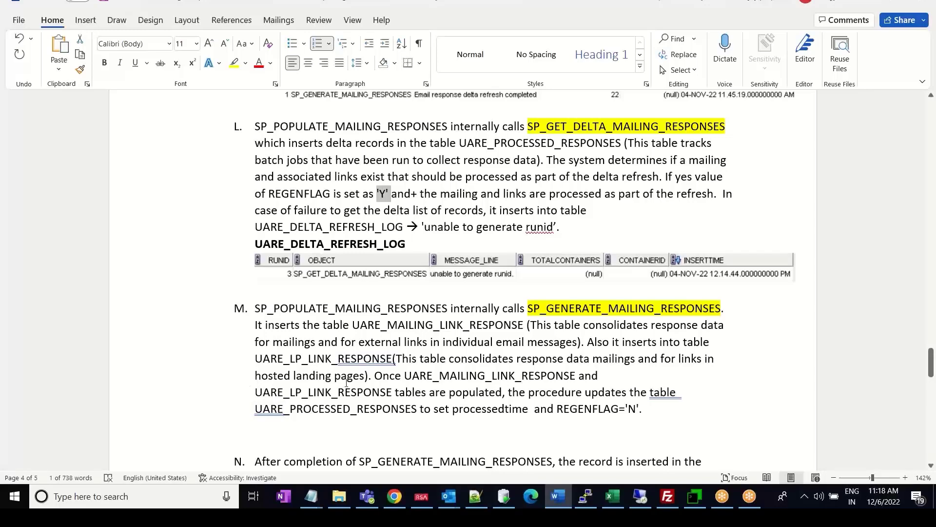
Step: Read step M's UARE_MAILING_LINK_RESPONSE sentence through step N, then return to SQL Developer
scroll(648, 407, down, 1)
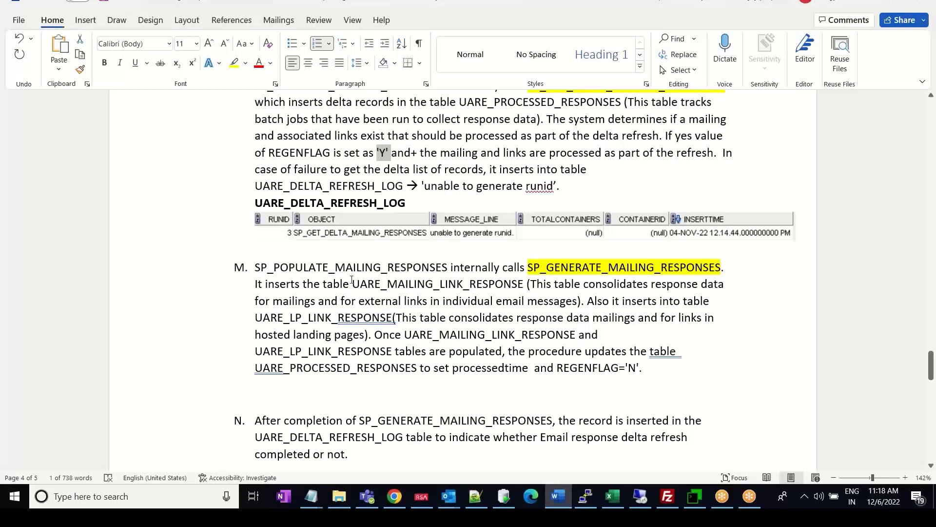
drag(353, 281, 525, 285)
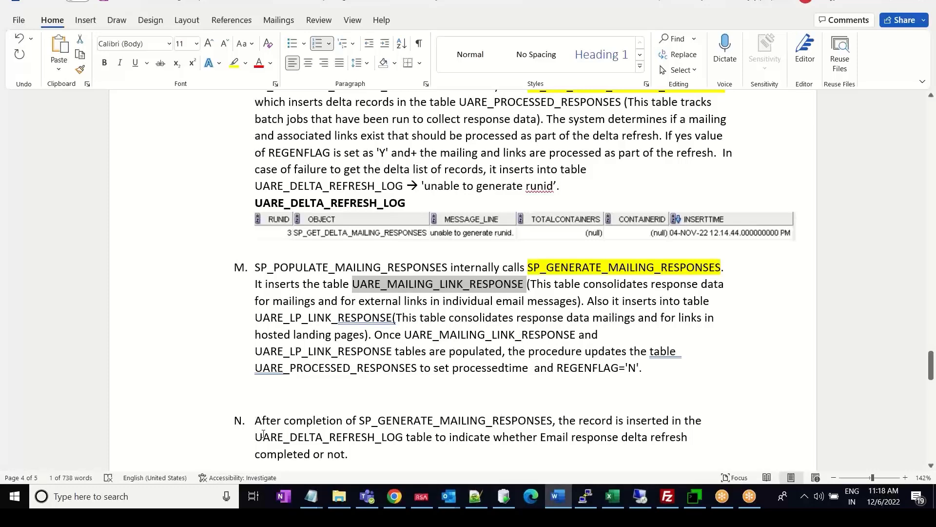
drag(255, 435, 376, 437)
scroll(396, 419, down, 1)
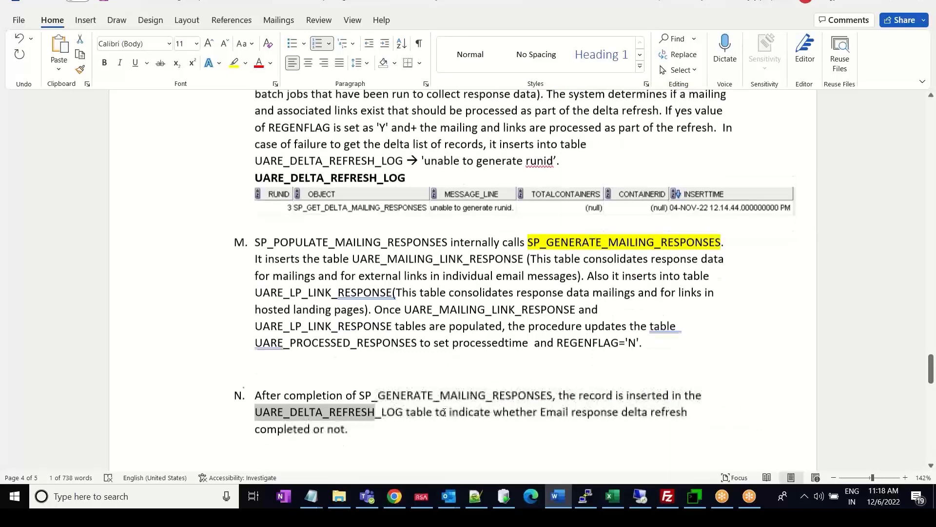
click(502, 494)
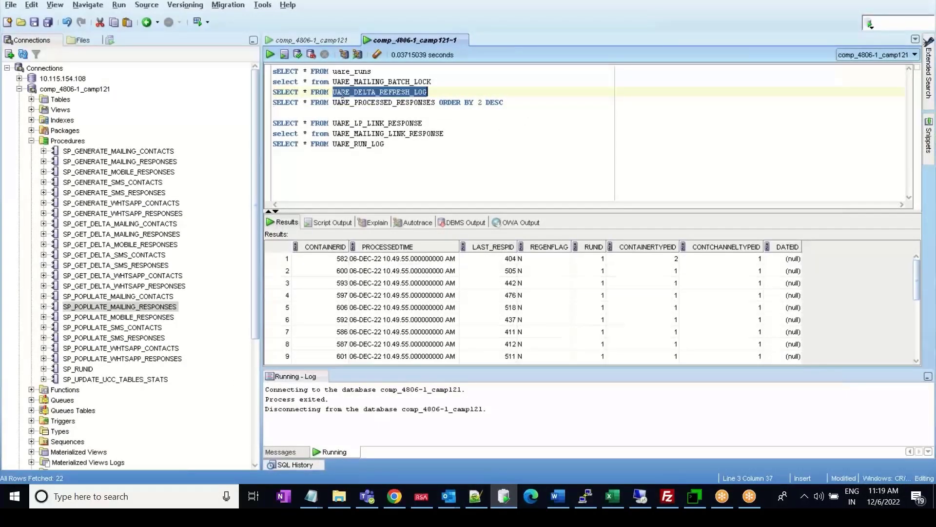
Step: Rerun UARE_DELTA_REFRESH_LOG and sort it by INSERTTIME, newest first
triple_click(371, 91)
click(270, 54)
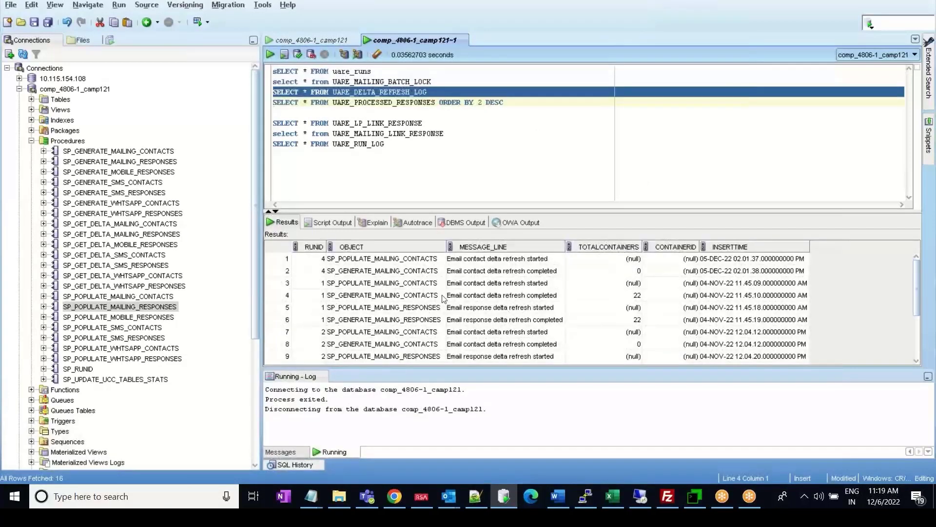
click(457, 273)
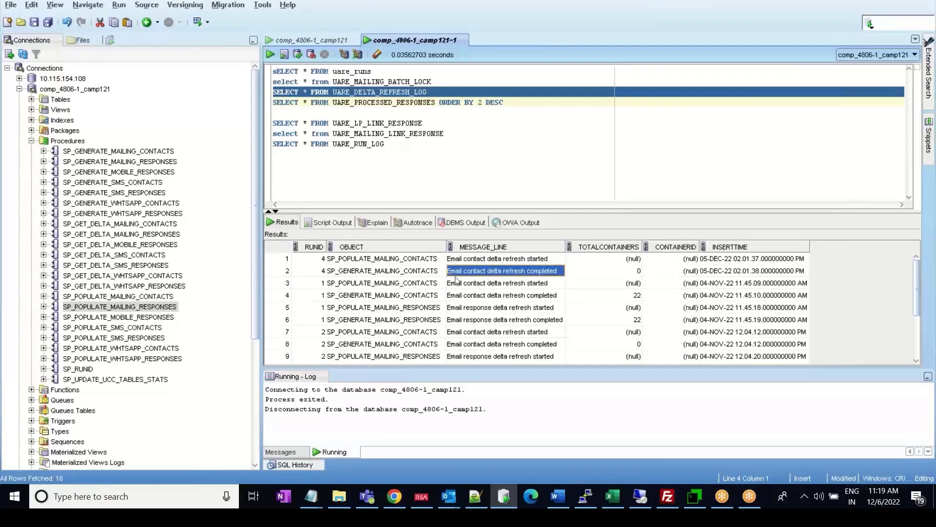
click(754, 244)
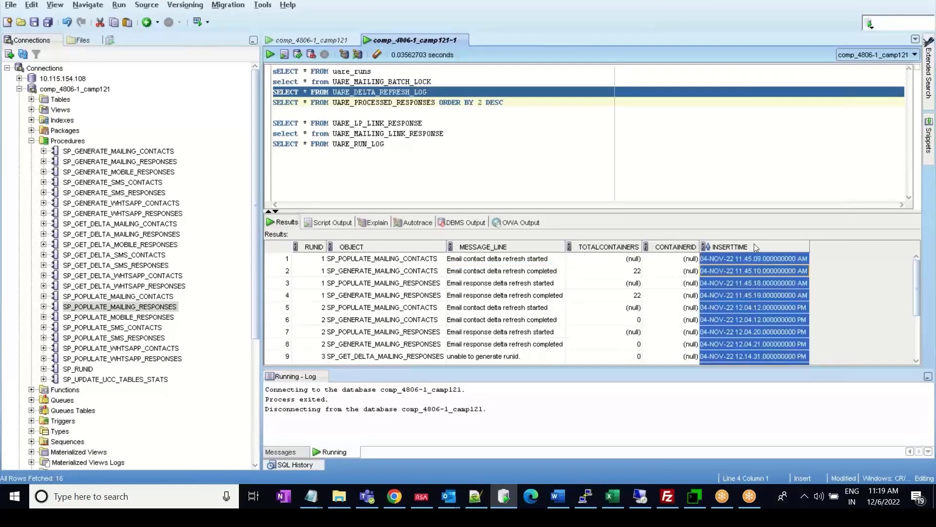
click(743, 245)
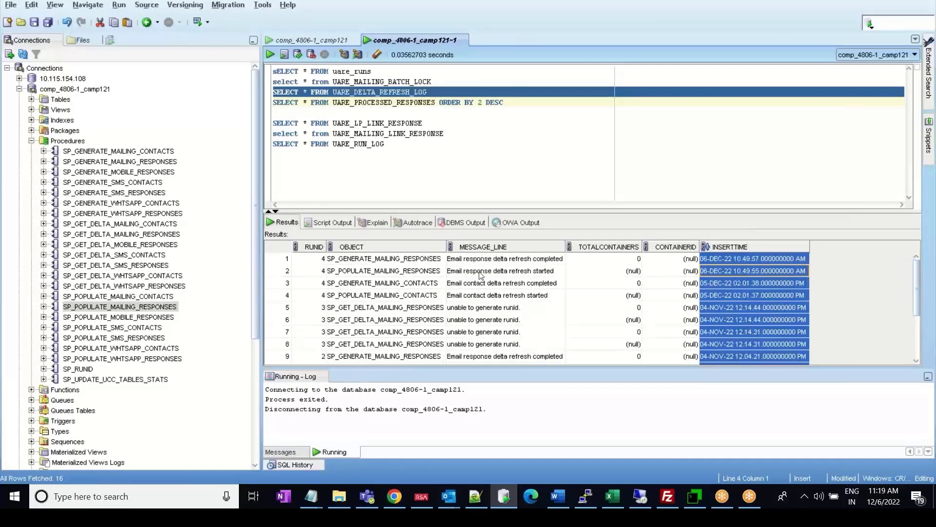
Step: Check the latest response refresh messages, then run UARE_LP_LINK_RESPONSE for its six rows
click(459, 271)
click(481, 261)
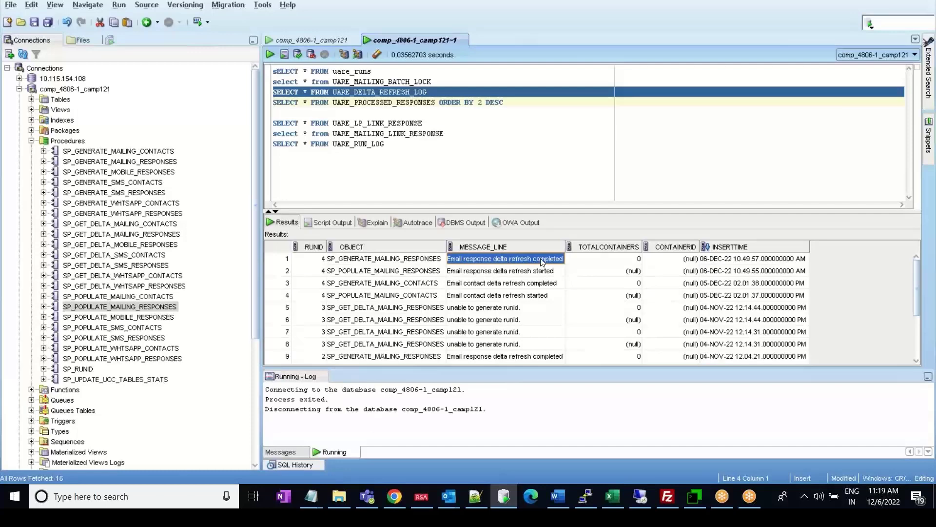
drag(424, 123, 273, 124)
click(265, 53)
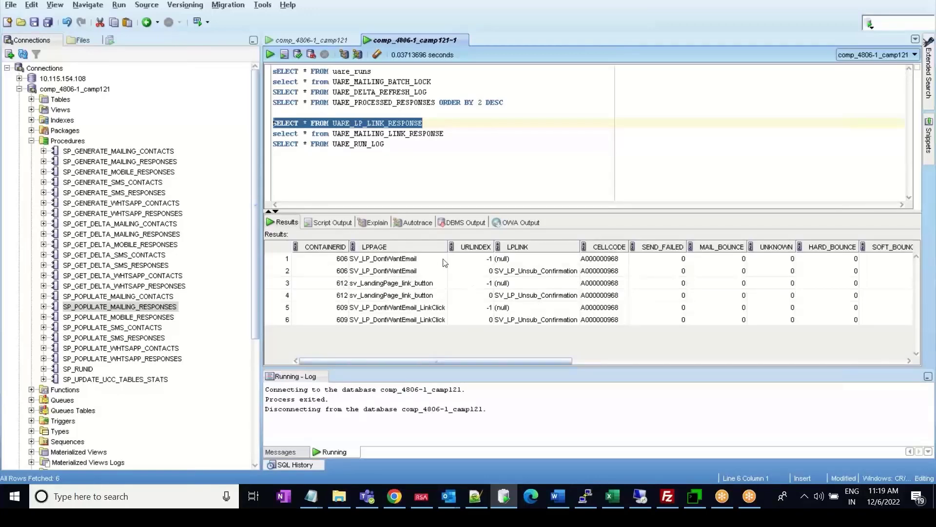
Step: Run the UARE_MAILING_LINK_RESPONSE query, fetching 50 rows for containers 582 and 588
drag(453, 134, 266, 135)
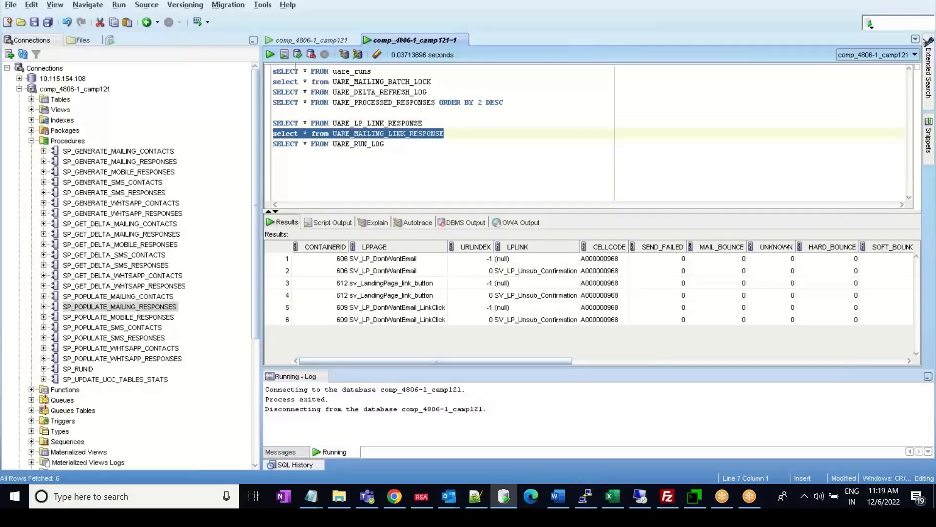
click(269, 54)
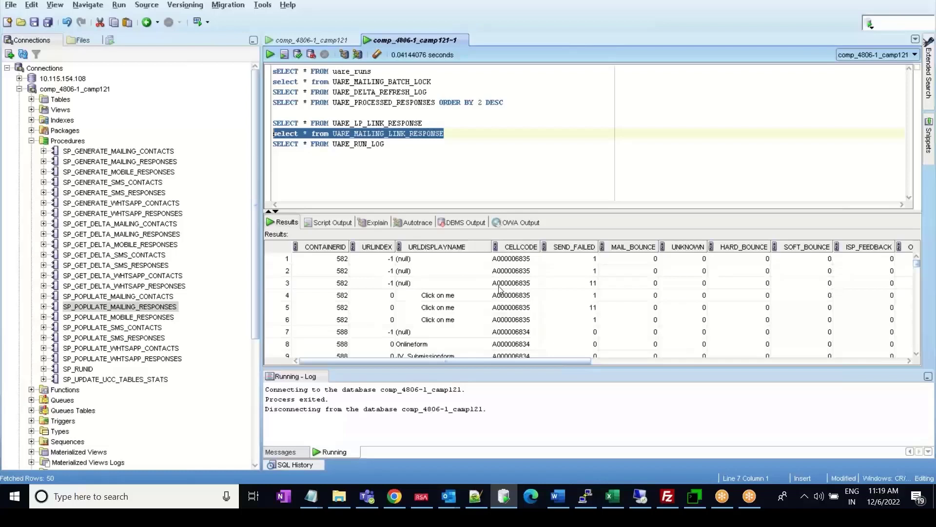
drag(391, 152, 262, 143)
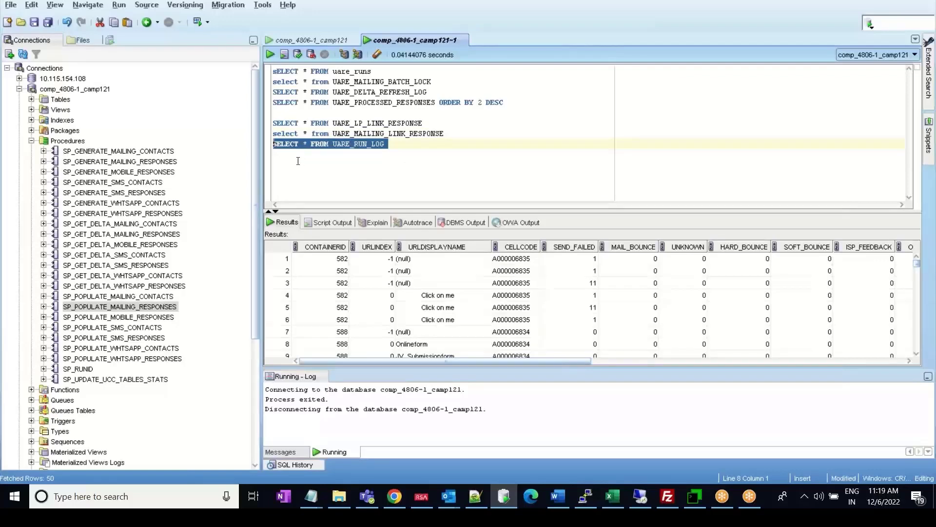
Step: Run UARE_RUN_LOG, sort STARTTIME descending, and inspect RUNID 4 ER's start and end times
click(270, 55)
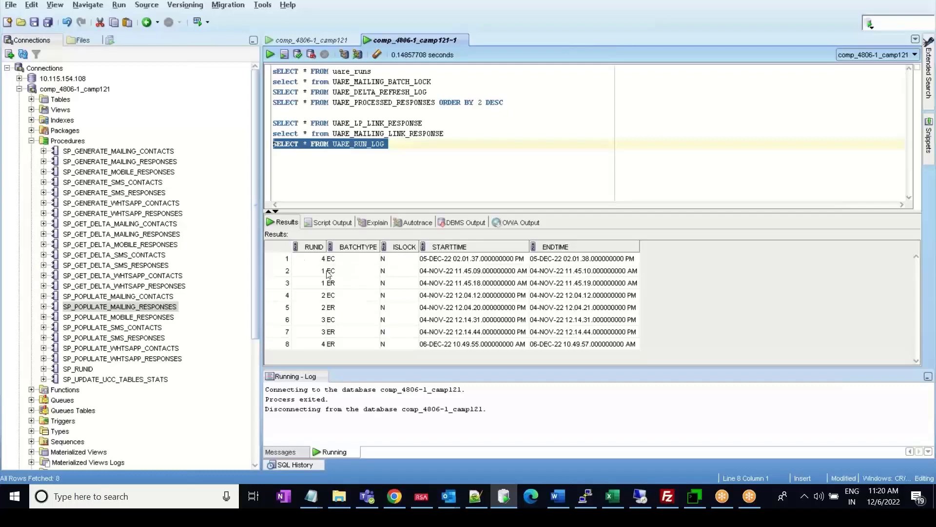
click(346, 345)
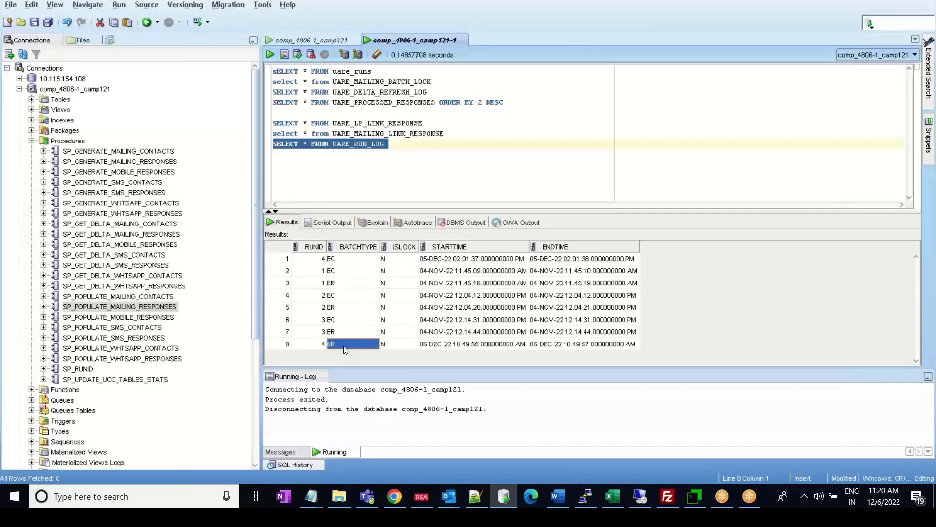
click(456, 247)
click(425, 247)
click(429, 272)
drag(322, 259, 359, 260)
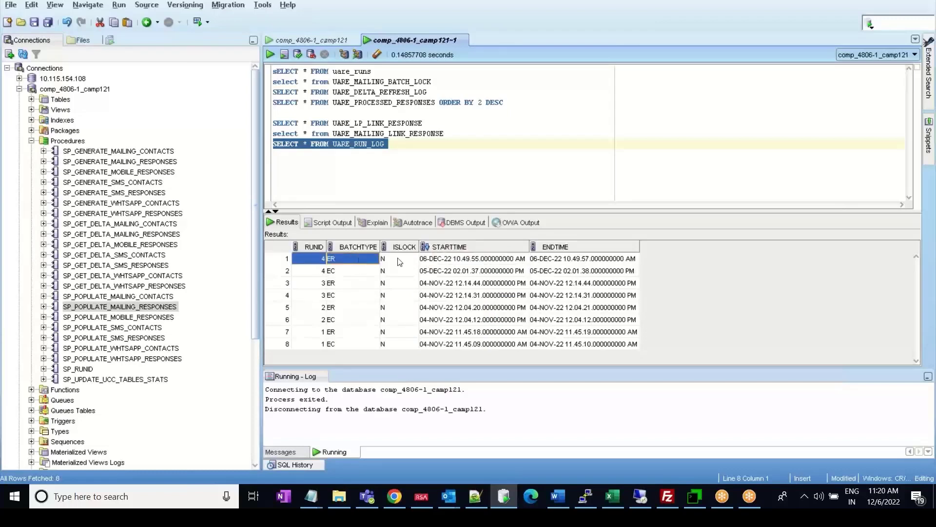
click(422, 260)
click(556, 260)
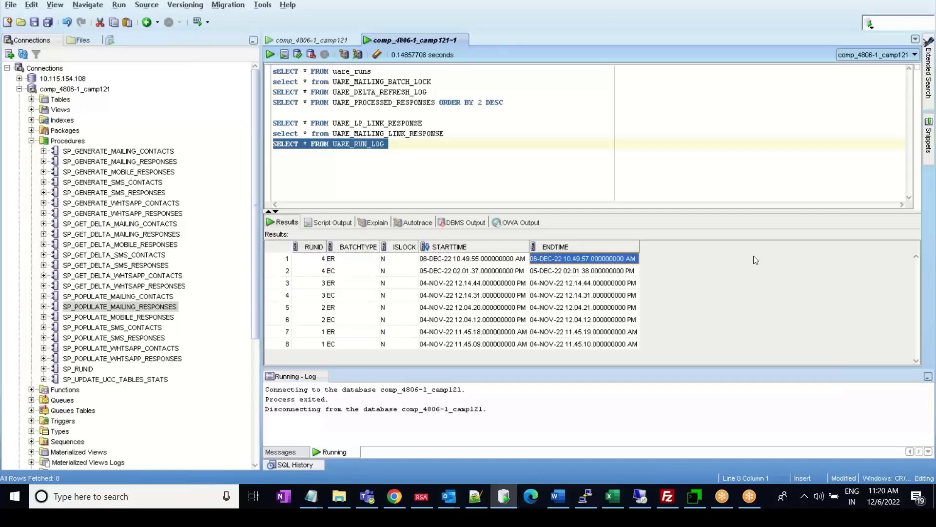